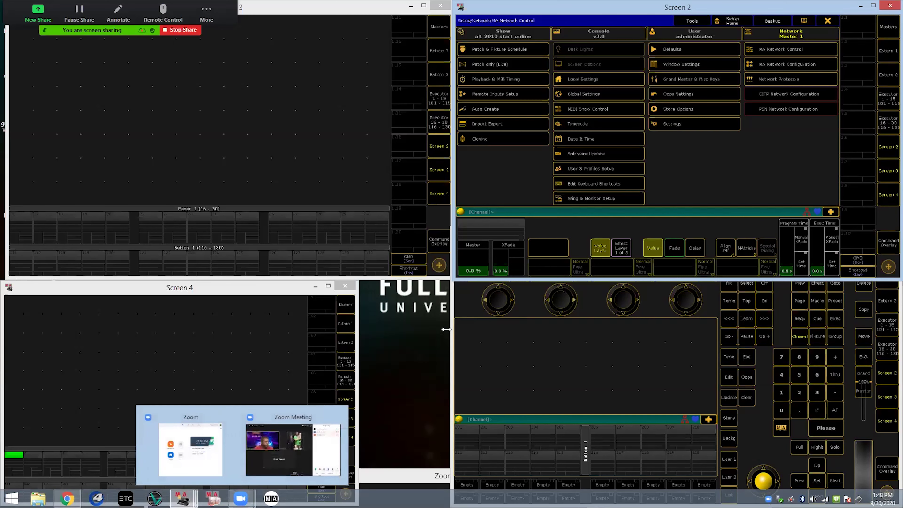
left_click(452, 306)
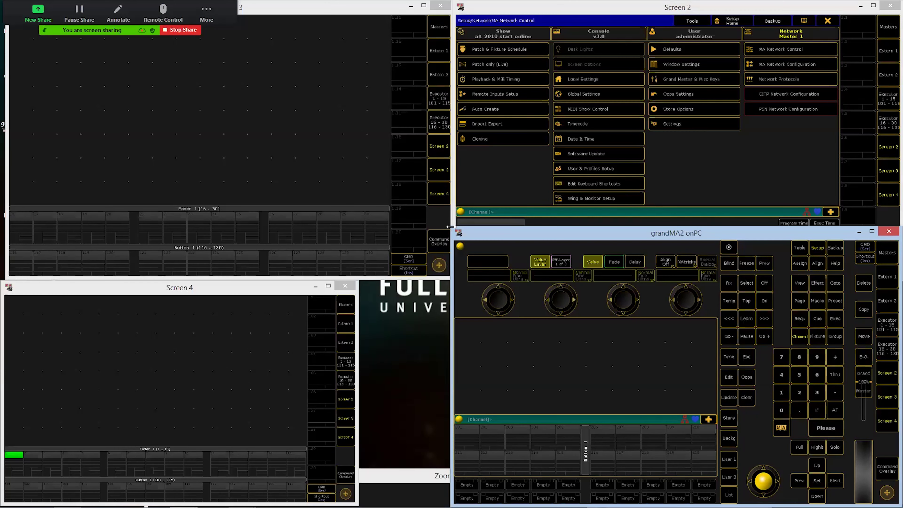
left_click_drag(456, 231, 544, 281)
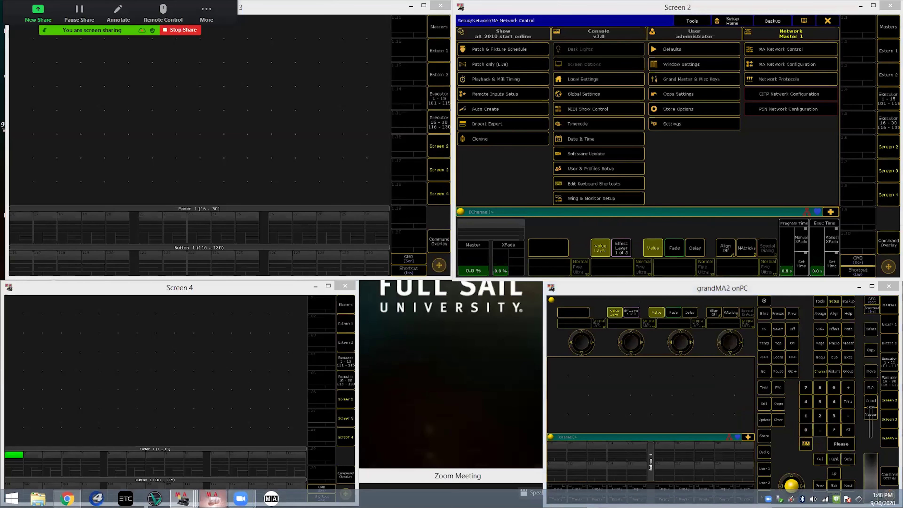
Step: Launch MA 3D from the Windows taskbar next to grandMA2 onPC
left_click(212, 499)
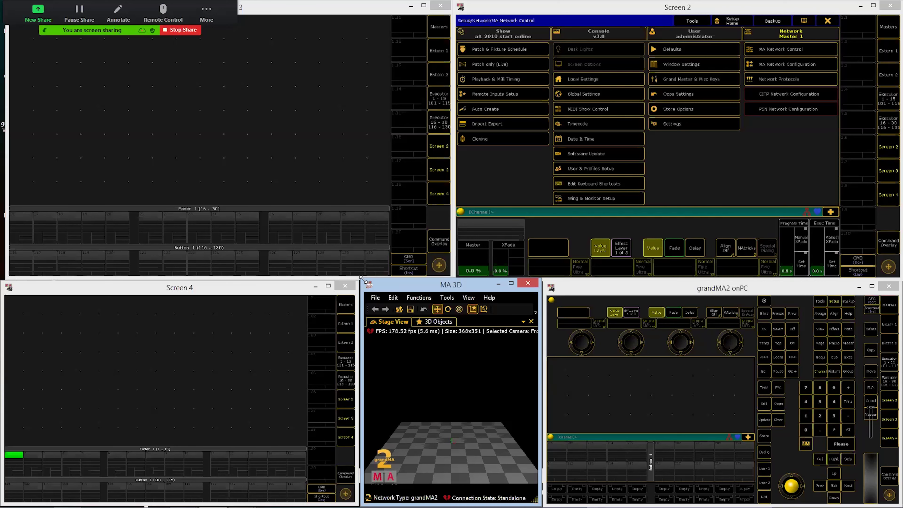
left_click_drag(363, 279, 111, 38)
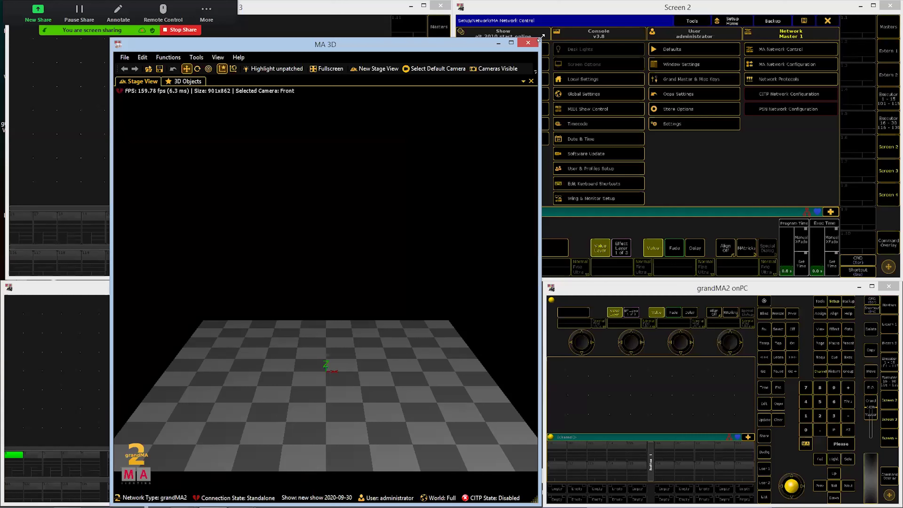
Step: Enlarge the MA 3D window across the screen to show the checkerboard stage floor
left_click_drag(541, 37, 835, 10)
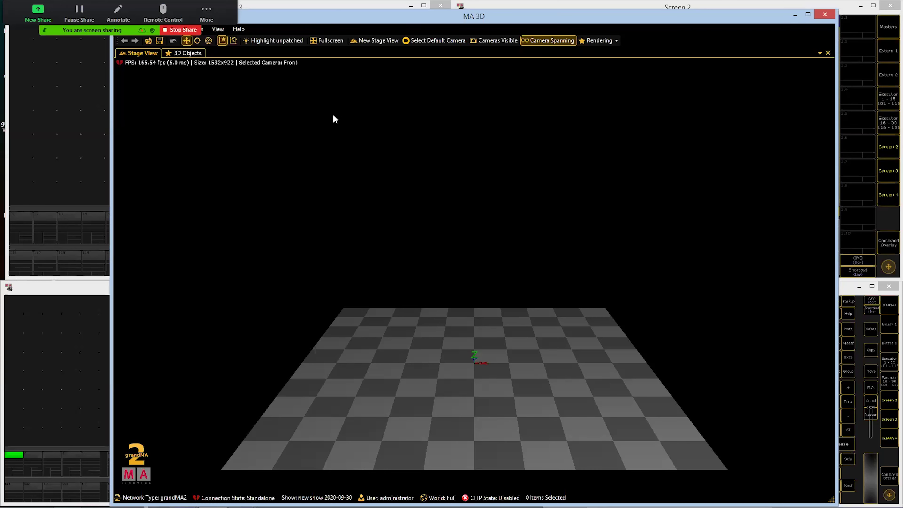
left_click(228, 7)
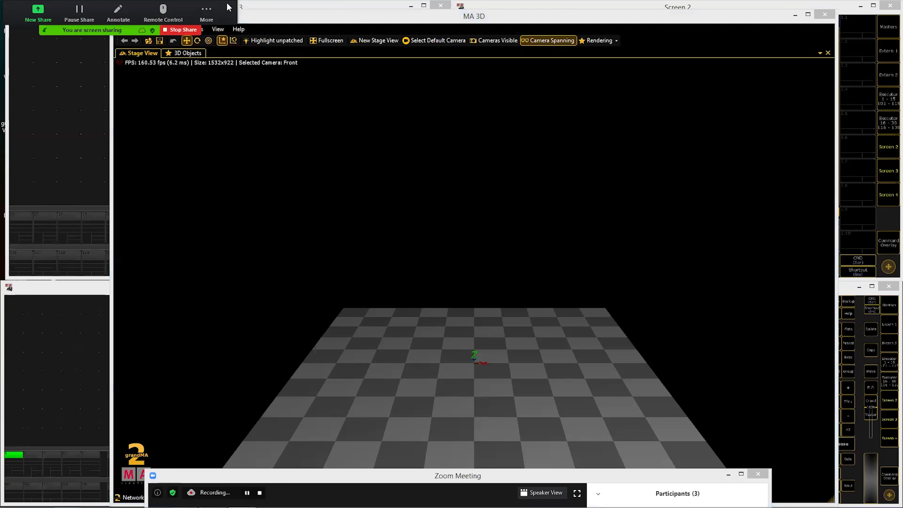
left_click_drag(227, 7, 228, 102)
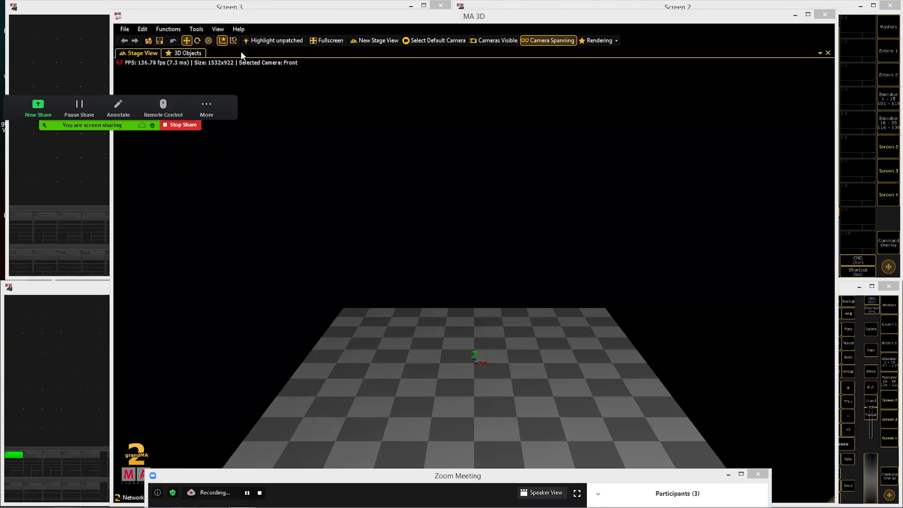
left_click(223, 29)
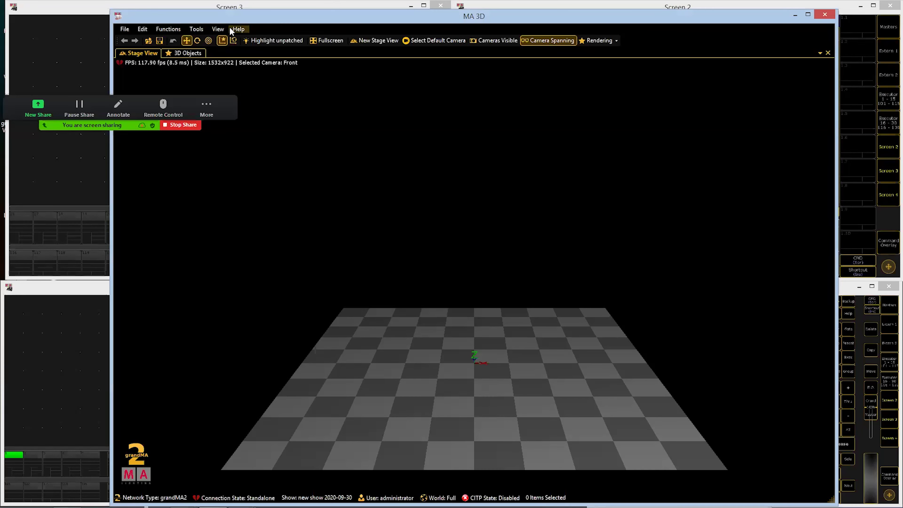
Step: Open MA 3D's View menu of window options
left_click(216, 30)
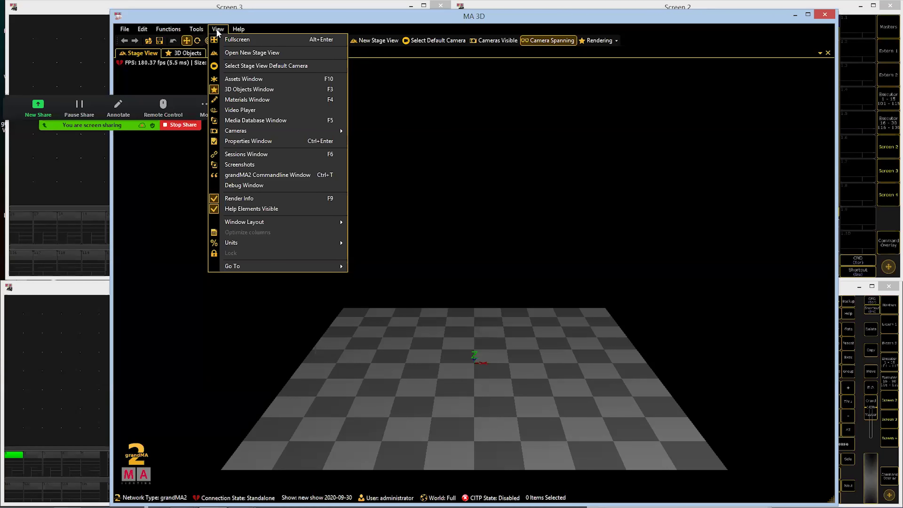
Step: Open the Sessions window and widen its Name column to read session MA7
left_click(274, 157)
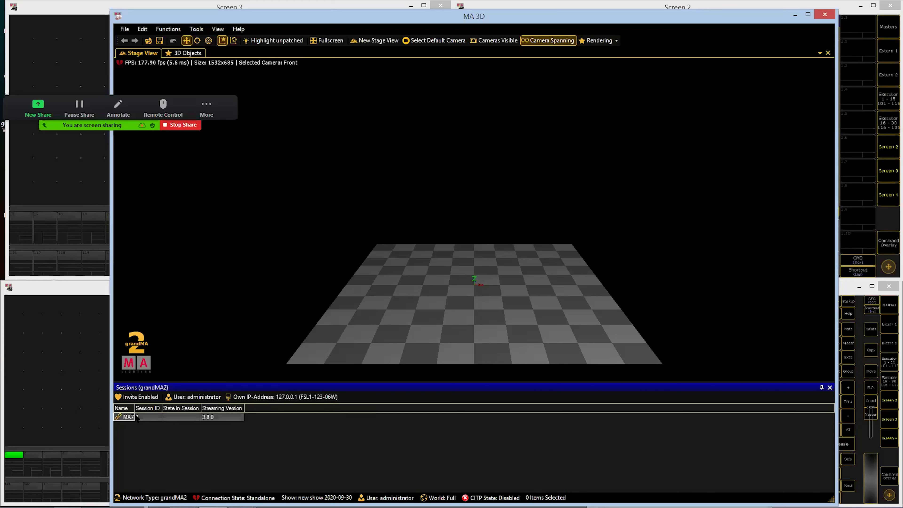
left_click_drag(136, 406, 167, 406)
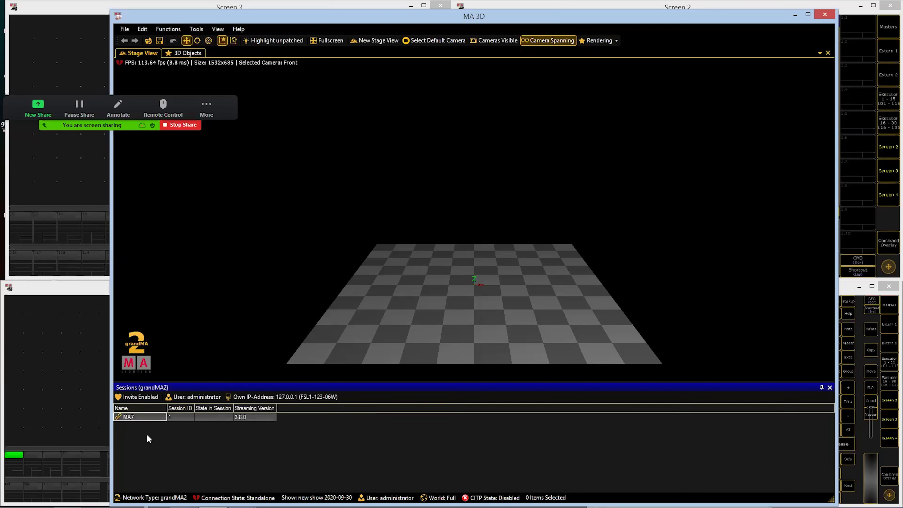
Step: Open the Own IP-Address network settings and list the available MA-Net interfaces
left_click(274, 395)
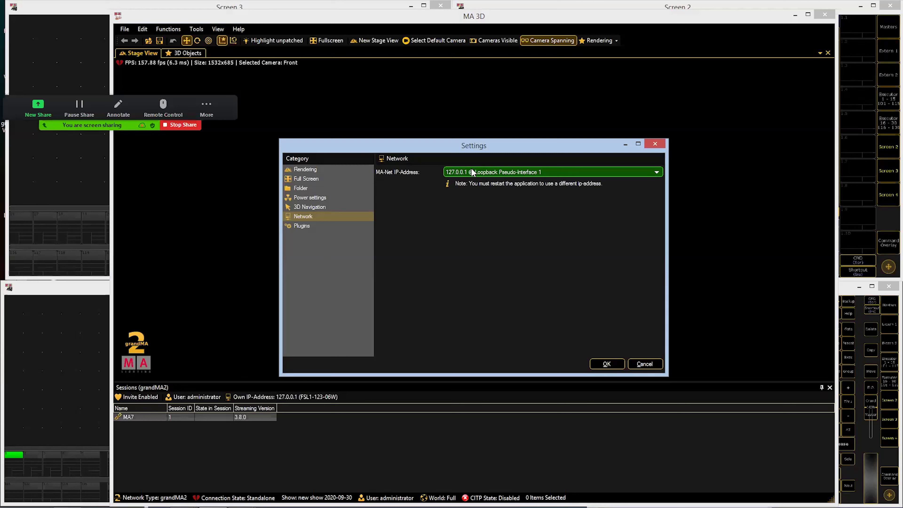
left_click(550, 174)
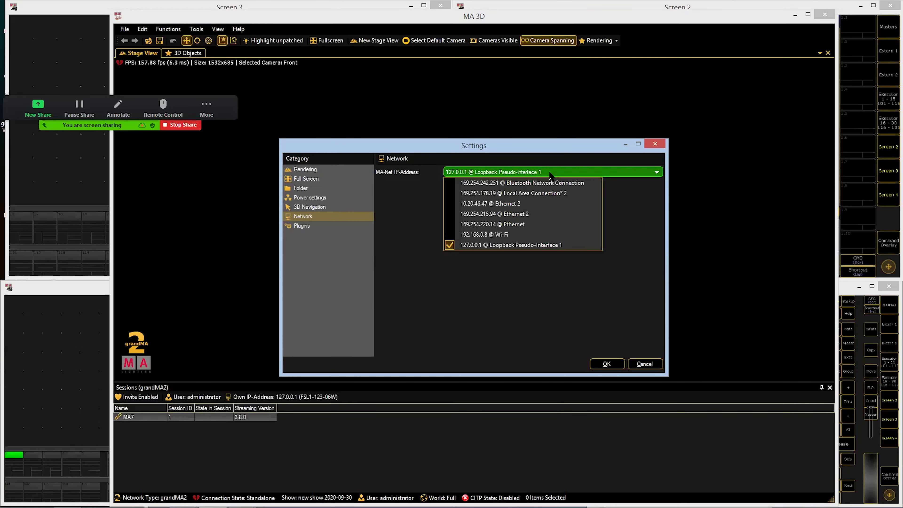
left_click(487, 245)
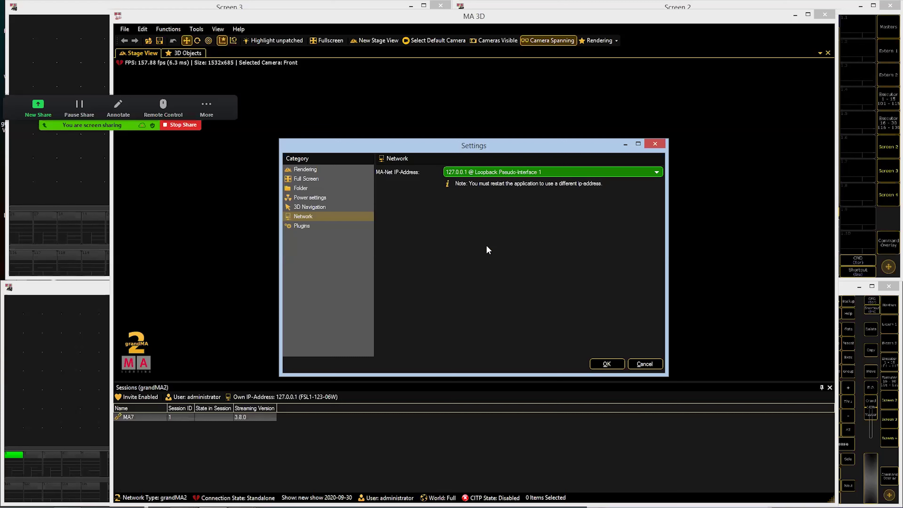
Step: Confirm the 127.0.0.1 loopback network settings, then close and restart MA 3D
left_click(607, 363)
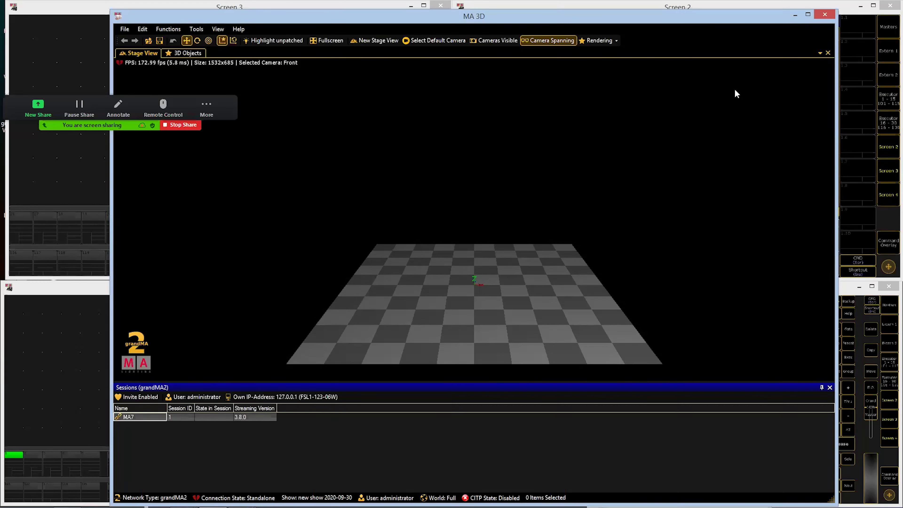
left_click(825, 16)
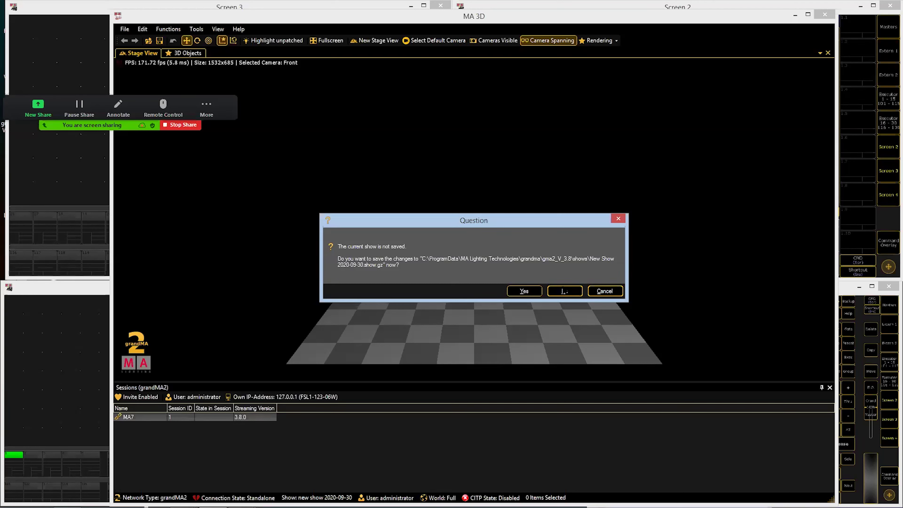
left_click(560, 289)
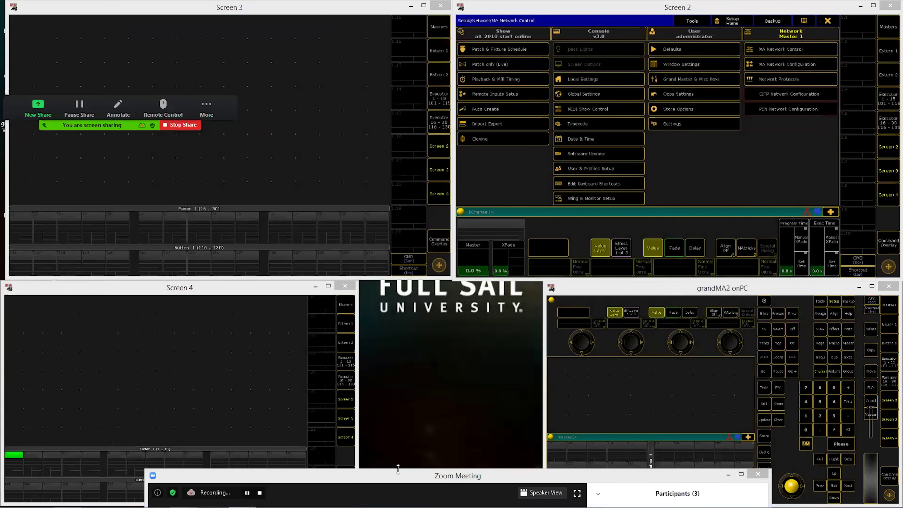
mouse_move(282, 507)
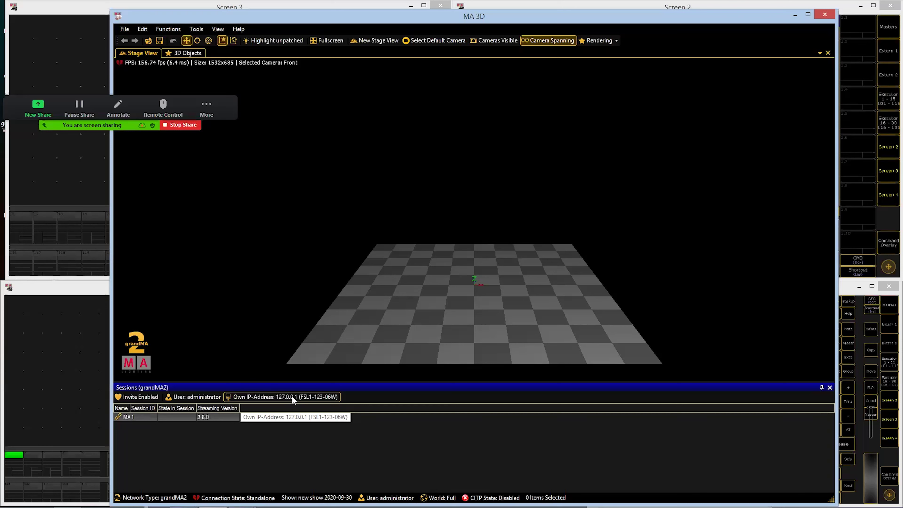
Step: Widen the Sessions Name column to show MA 1 and clear the table selection
left_click_drag(129, 408, 148, 408)
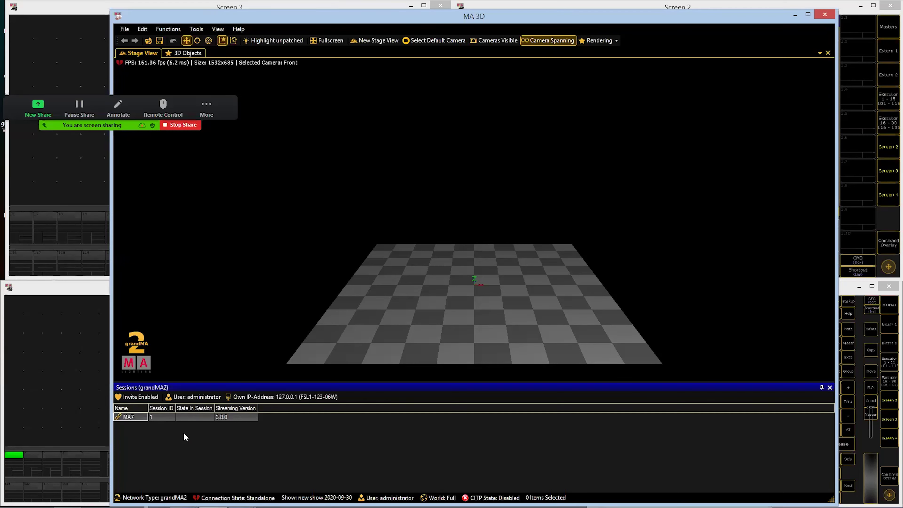
left_click(190, 416)
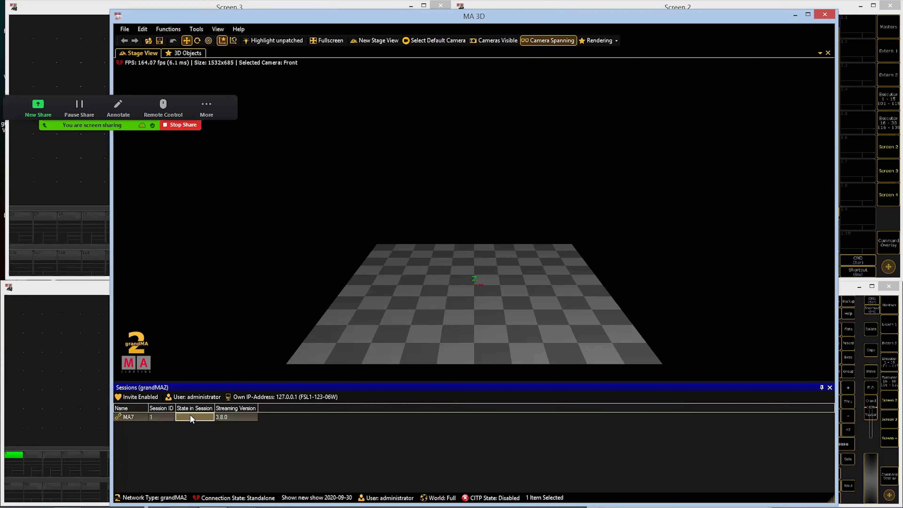
left_click(305, 430)
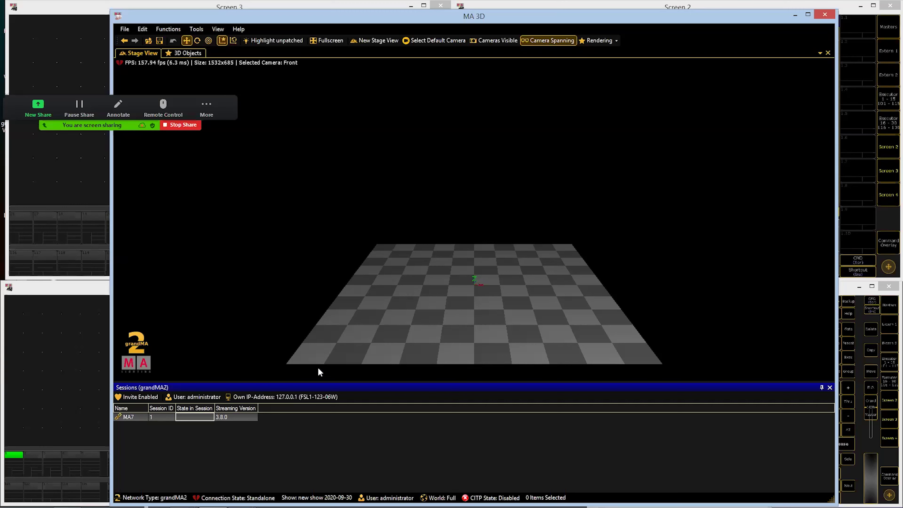
Step: Close the Sessions panel and shrink MA 3D into the bottom-middle of the desktop
left_click(830, 387)
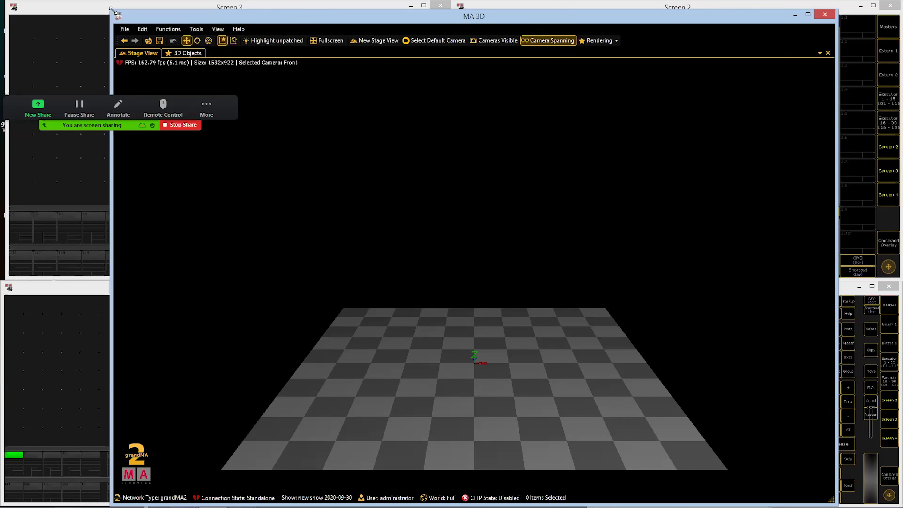
left_click_drag(112, 10, 360, 281)
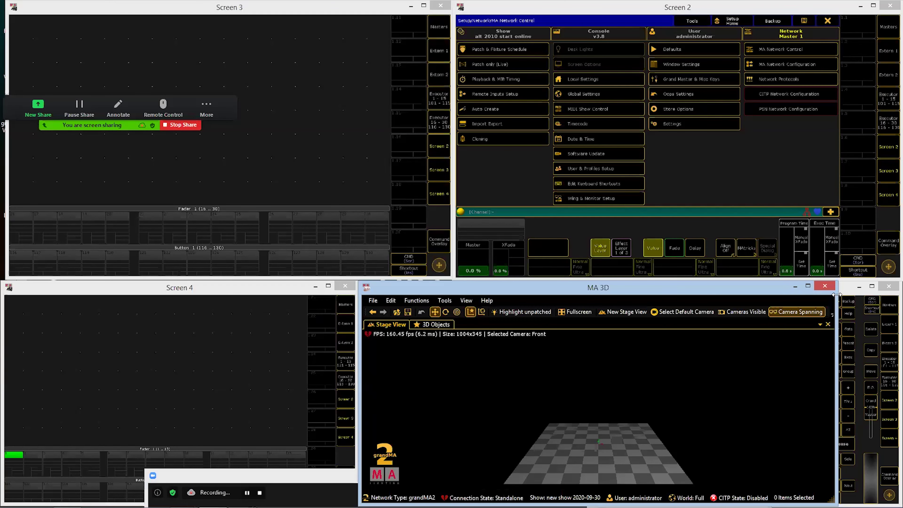
left_click_drag(836, 295, 541, 294)
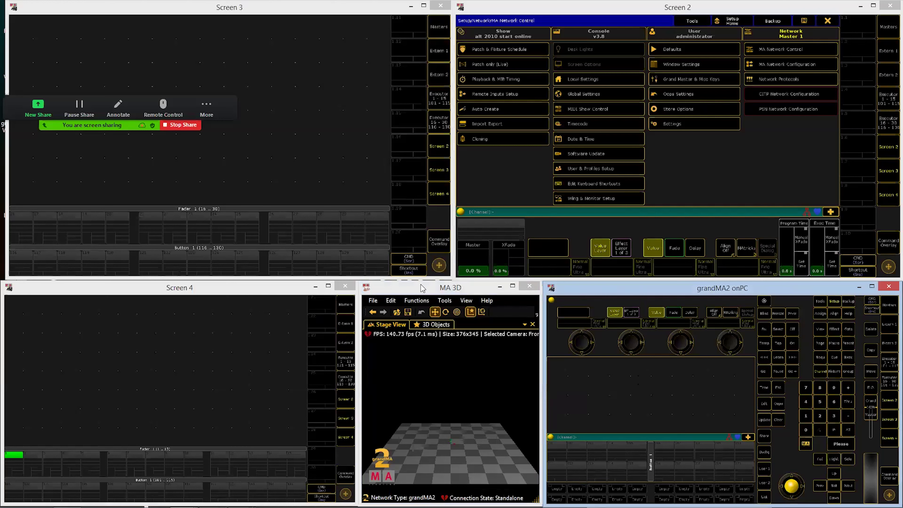
Step: Bring the MA 3D window into focus
left_click(407, 288)
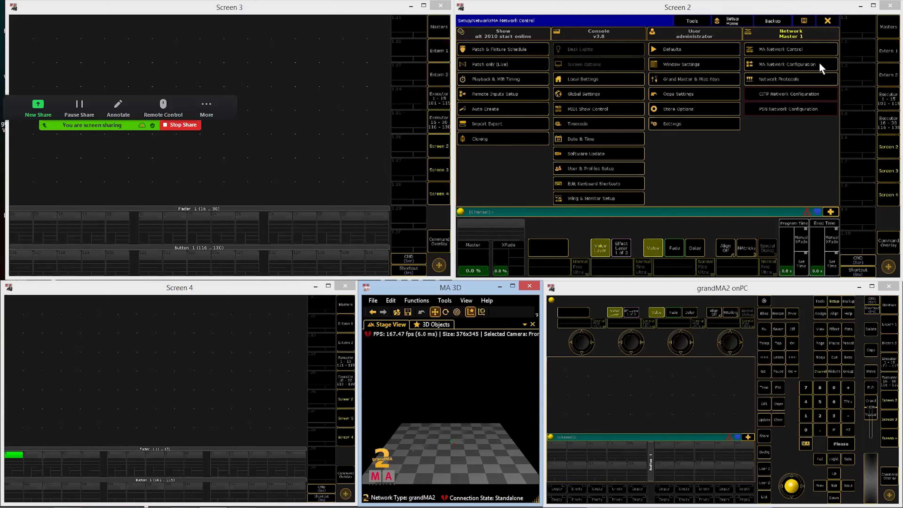
Step: Choose MA Network Configuration from Screen 2's Setup > Network menu
left_click(820, 64)
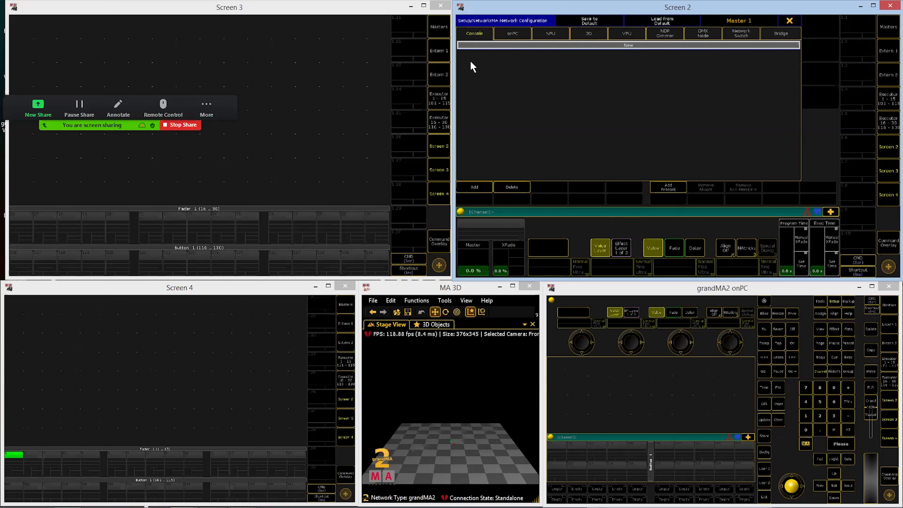
left_click(520, 34)
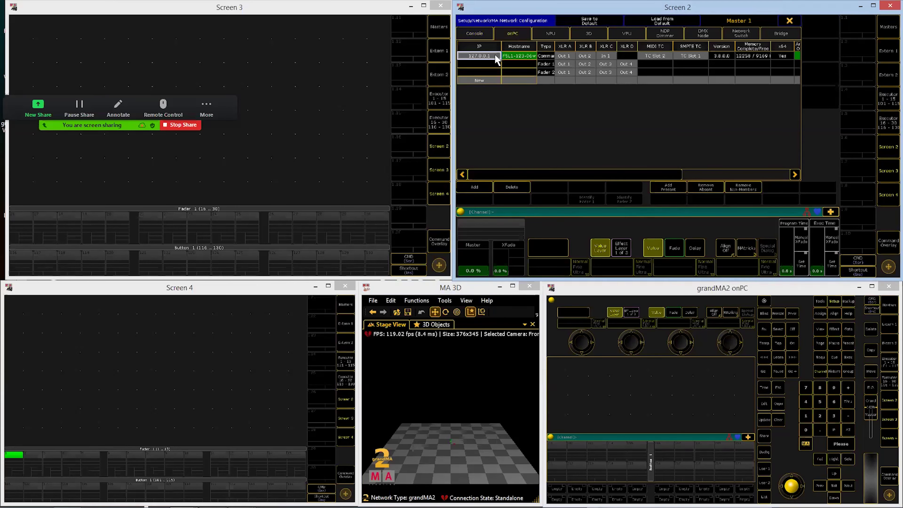
left_click(554, 35)
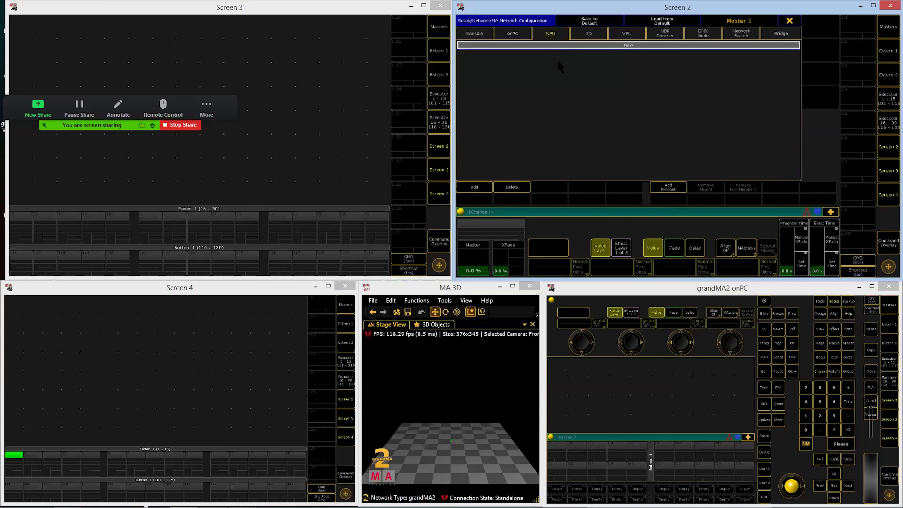
Step: Add the MA 3D station at 127.0.0.1 (version 3.8.0.0, x64) to the 3D network list
left_click(590, 34)
left_click(677, 189)
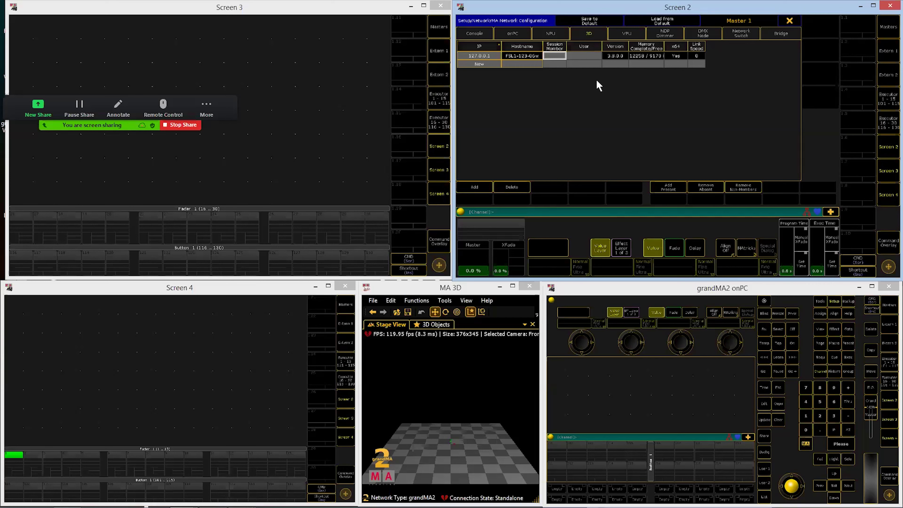
Step: Set the 127.0.0.1 MA 3D station's user to administrator
left_click(585, 55)
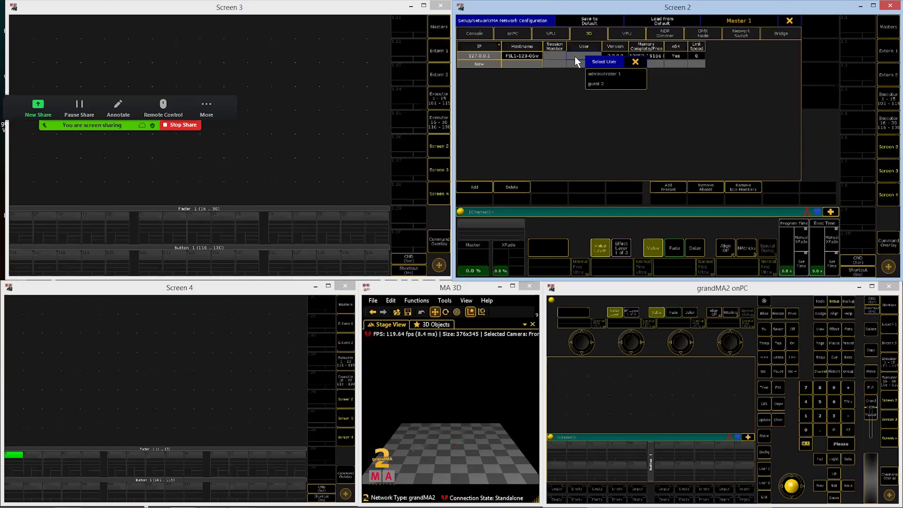
left_click(614, 74)
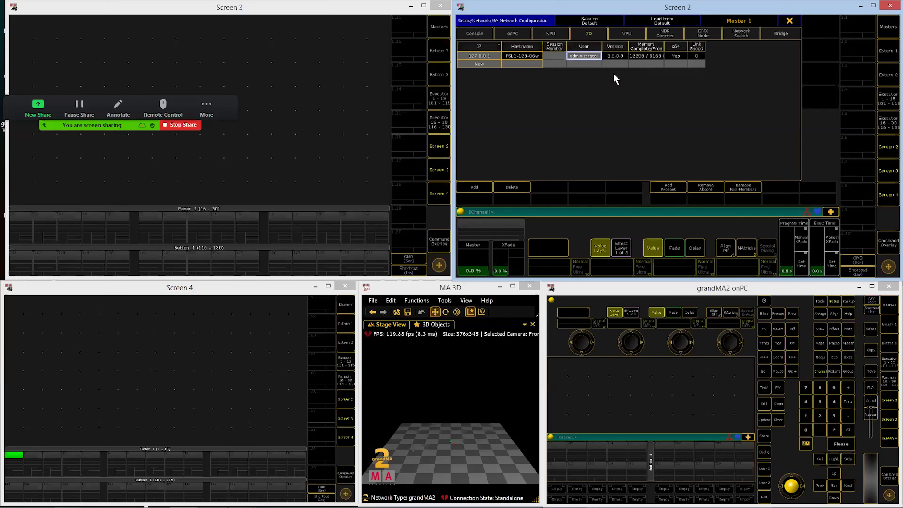
left_click(556, 56)
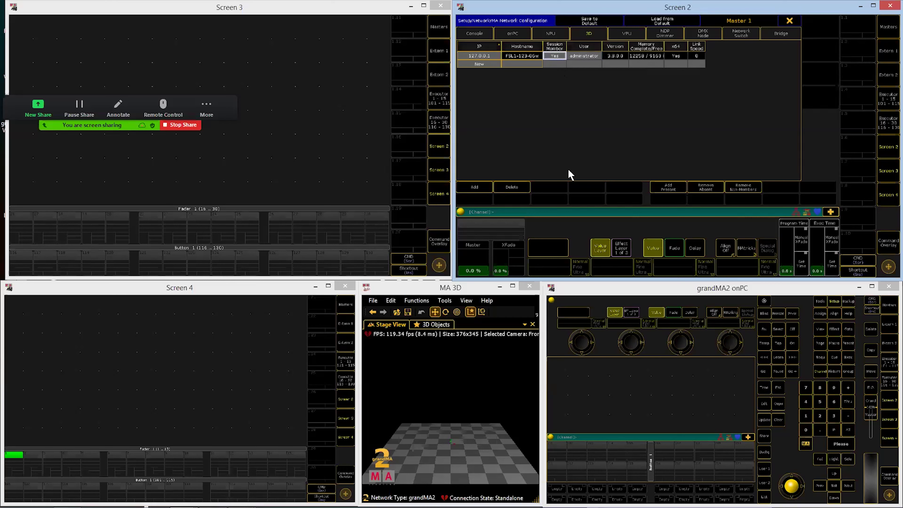